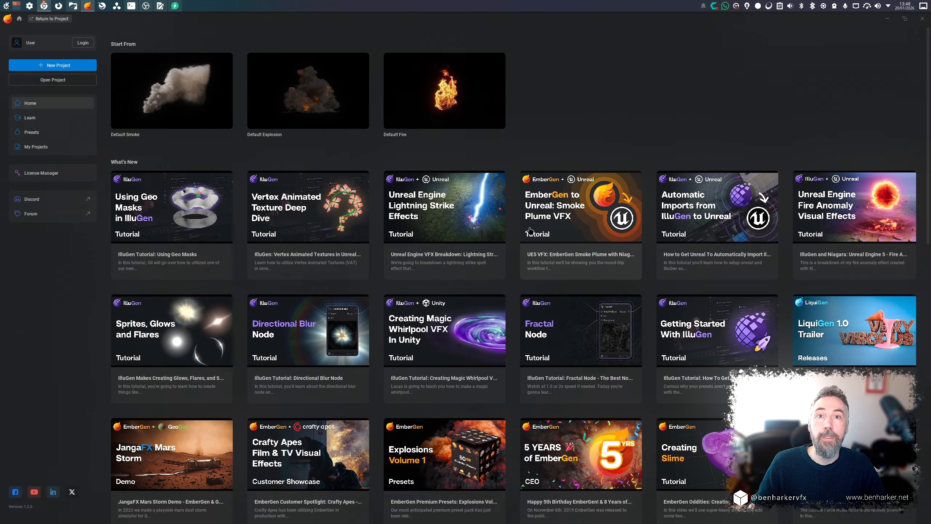
Browse the What's New tutorials and releases on the start screen through to the end of the list
scroll(553, 244, "down", 3)
scroll(552, 243, "up", 3)
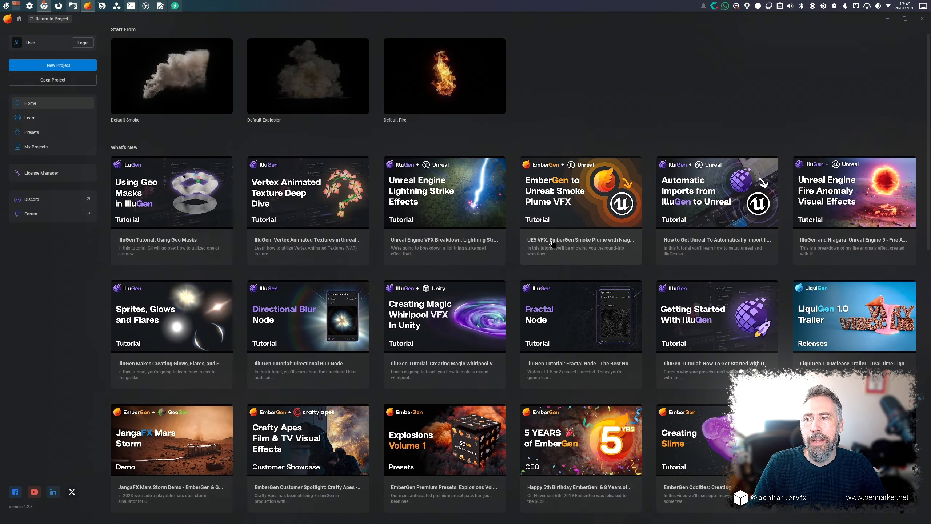
scroll(552, 242, "down", 5)
scroll(552, 240, "down", 8)
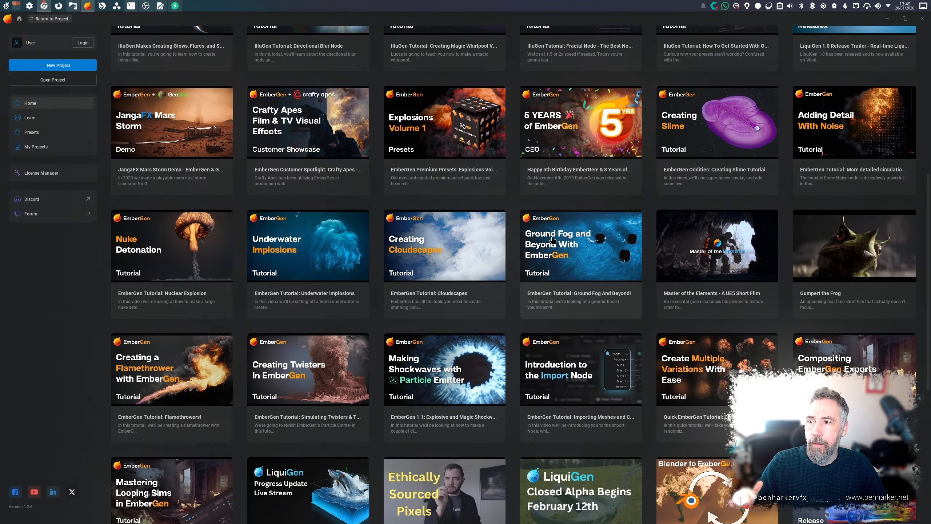
scroll(552, 240, "down", 4)
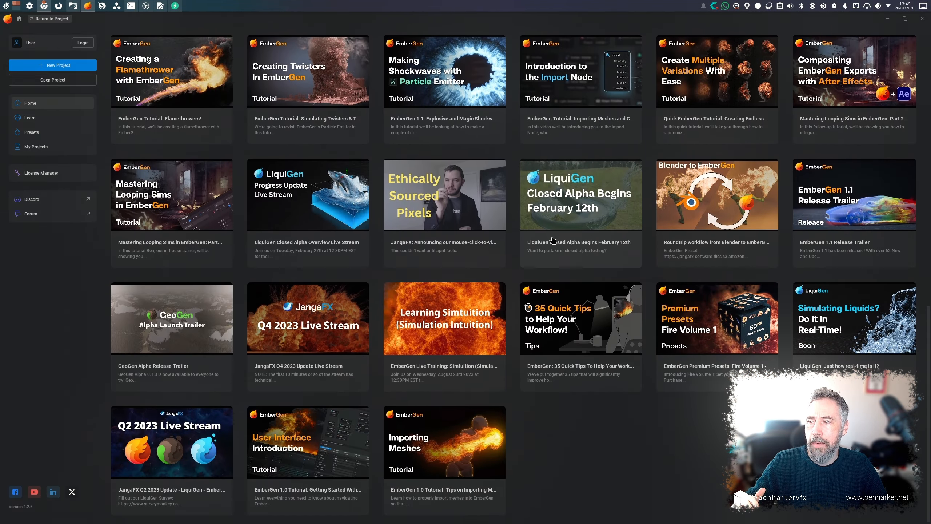
scroll(552, 240, "up", 20)
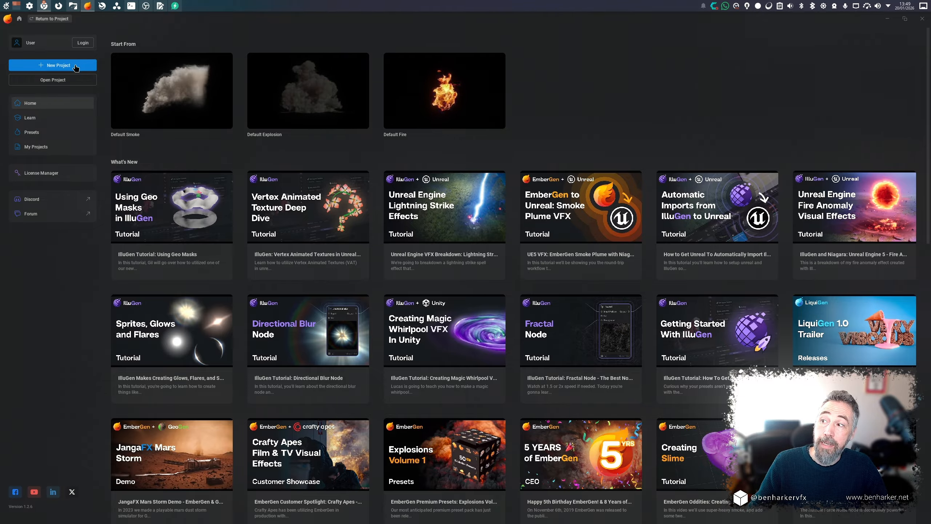
Look at the preset library, return to the home page and start a project from the Default Fire template
left_click(58, 135)
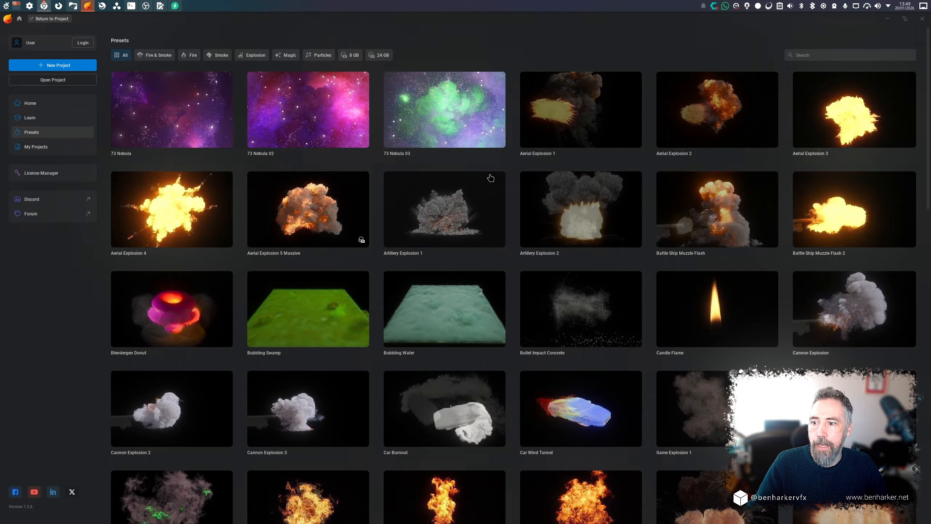
left_click(64, 106)
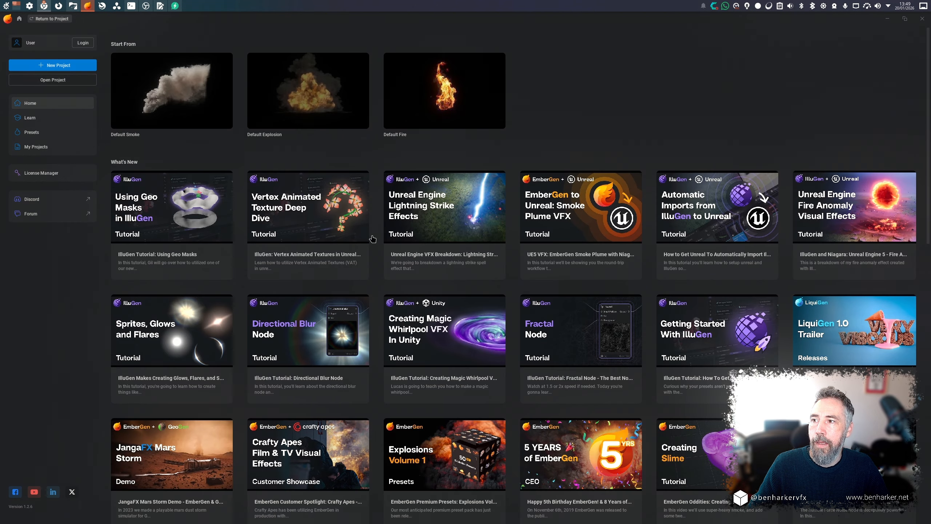
left_click(435, 94)
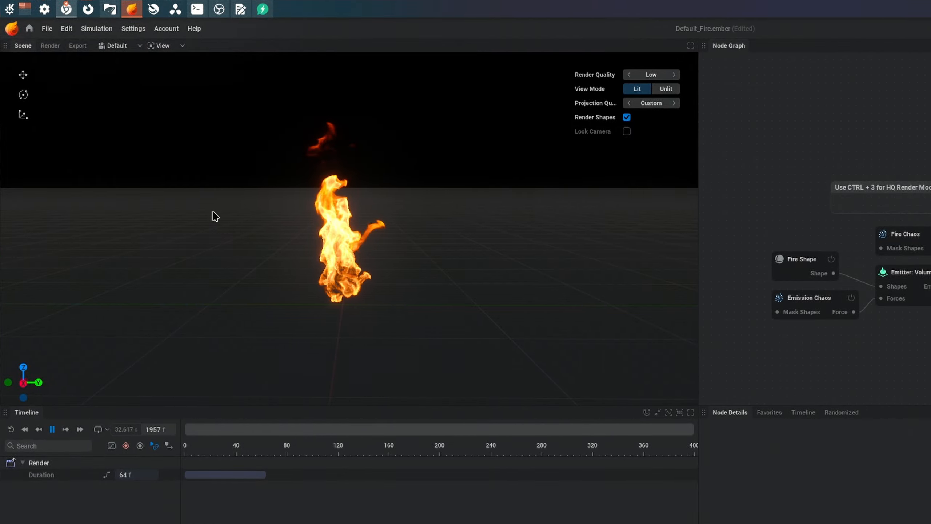
Inspect the fire simulation in the viewport from different angles and distances by orbiting, panning, zooming and looking around
mouse_move(214, 215)
left_mouse_down()
mouse_move(215, 235)
mouse_move(242, 222)
mouse_move(253, 234)
mouse_move(264, 204)
mouse_move(257, 225)
mouse_move(210, 208)
left_mouse_up()
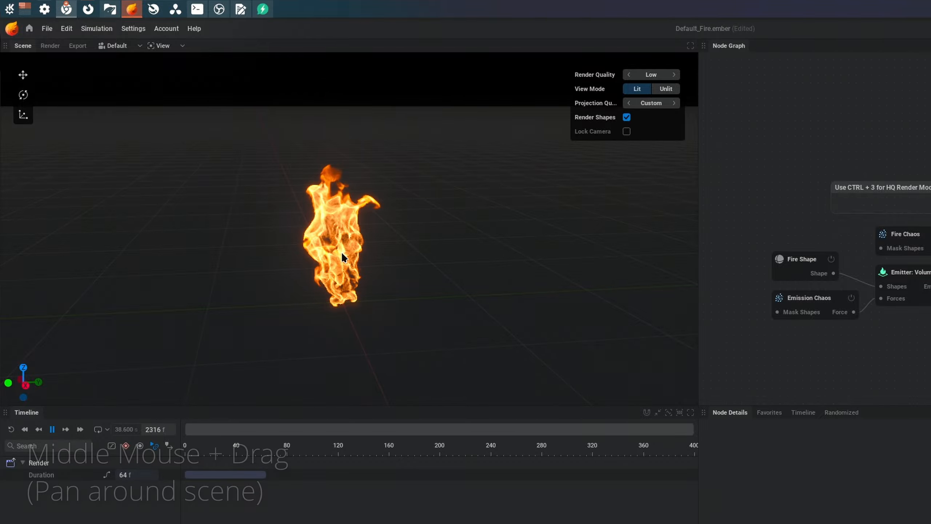
mouse_move(342, 254)
middle_mouse_down()
mouse_move(383, 241)
mouse_move(217, 144)
mouse_move(393, 290)
mouse_move(324, 176)
mouse_move(363, 200)
mouse_move(344, 256)
middle_mouse_up()
scroll(344, 257, "down", 3)
scroll(354, 251, "up", 5)
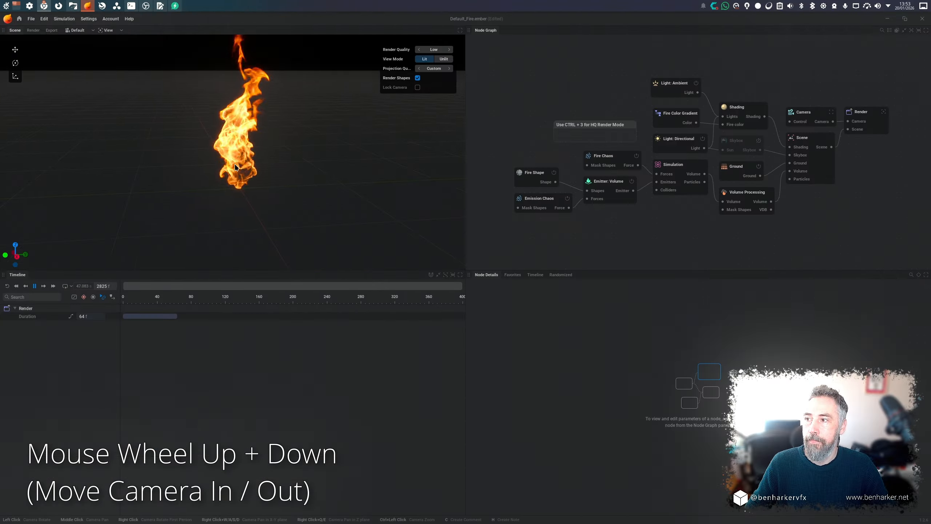
scroll(235, 167, "down", 2)
scroll(235, 167, "up", 2)
scroll(234, 166, "down", 2)
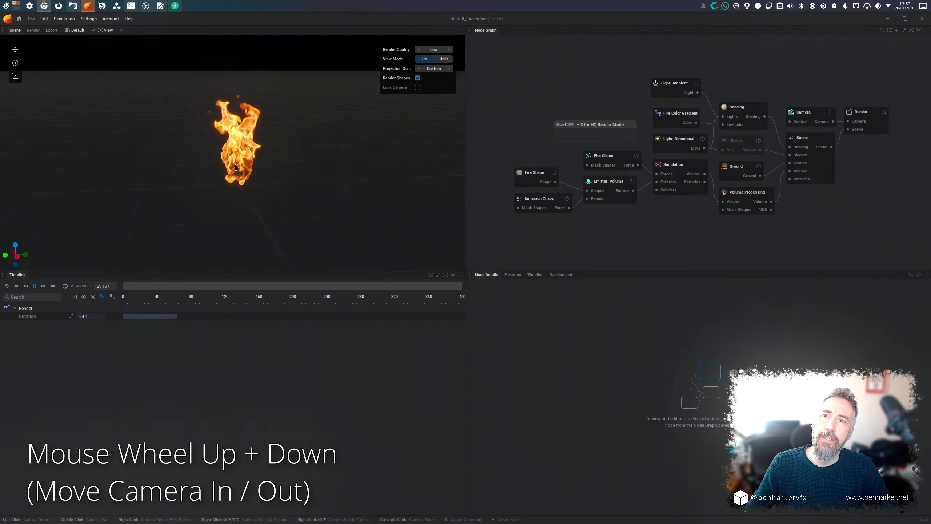
scroll(233, 166, "up", 2)
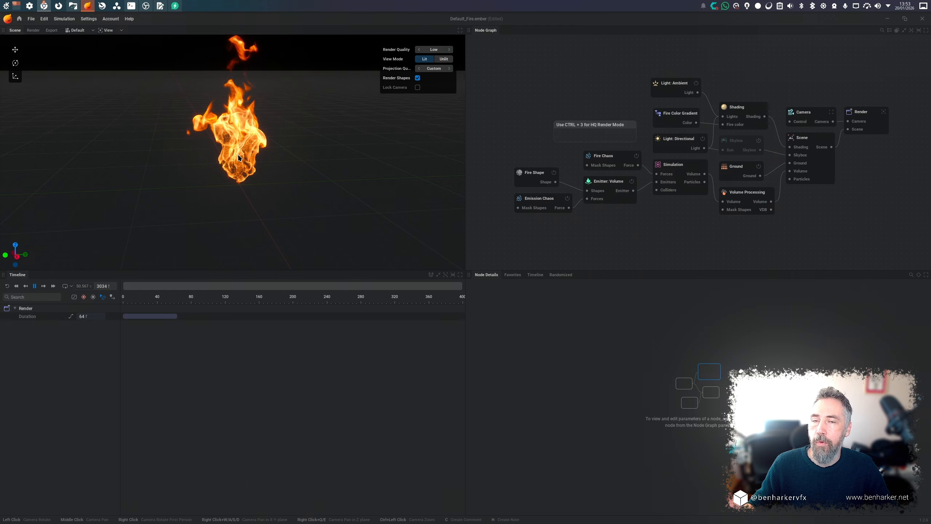
mouse_move(238, 158)
right_mouse_down()
mouse_move(248, 154)
mouse_move(237, 154)
right_mouse_up()
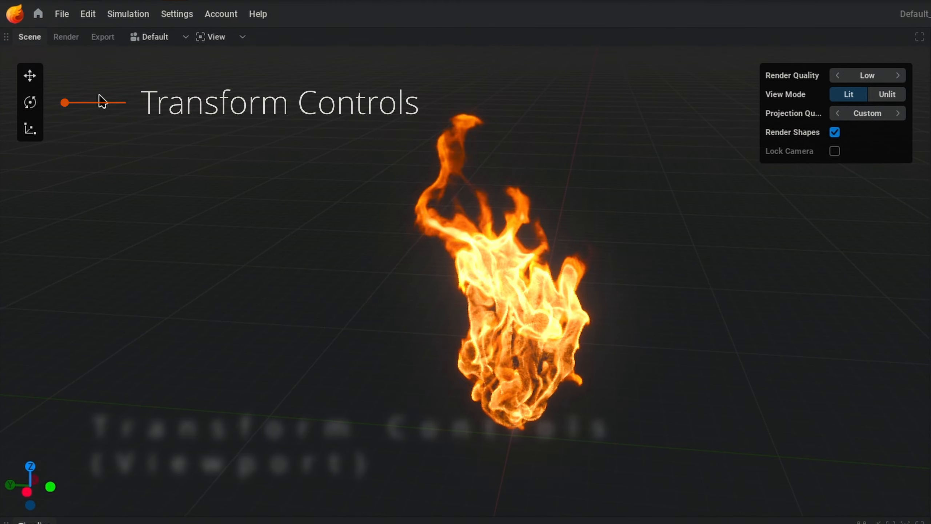
Select the Fire Shape node, check its rotate gizmo and rescale its sphere to a radius of about 1.94 m
left_click(533, 176)
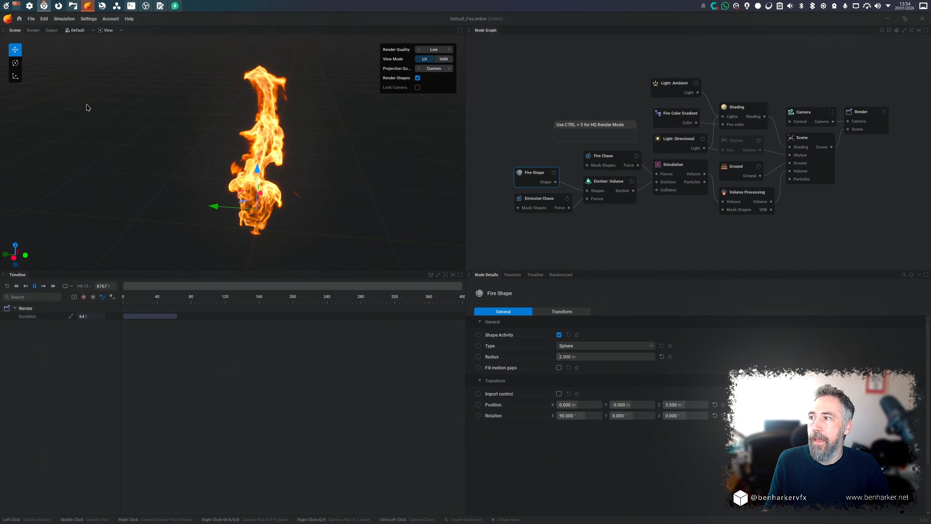
left_click(21, 67)
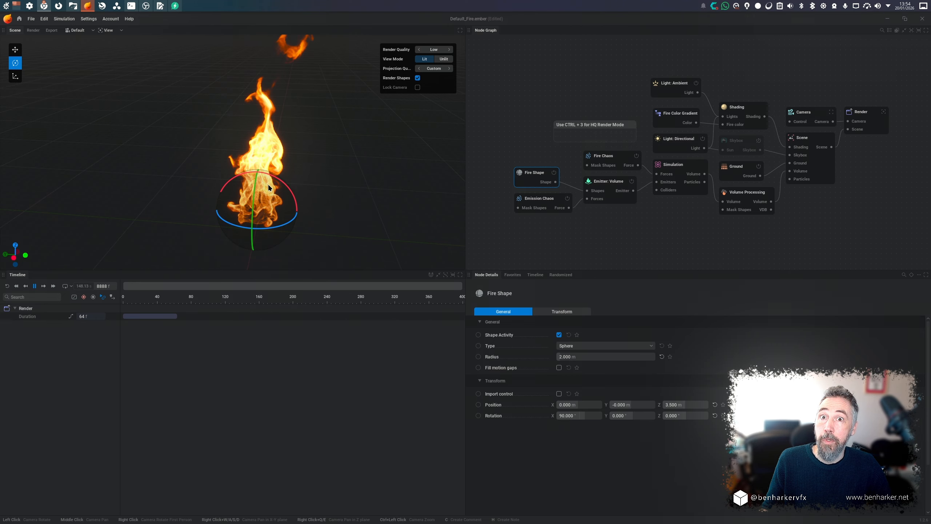
left_click(15, 77)
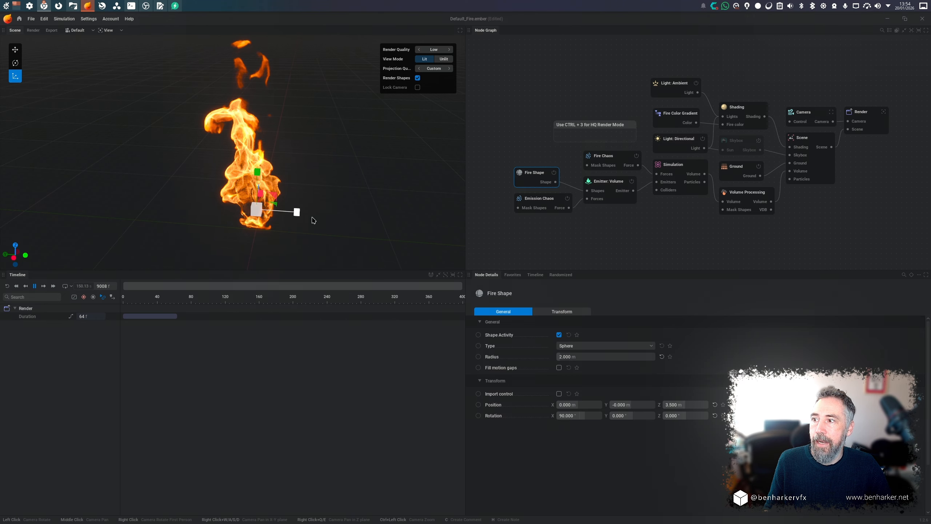
left_click_drag(298, 213, 382, 219)
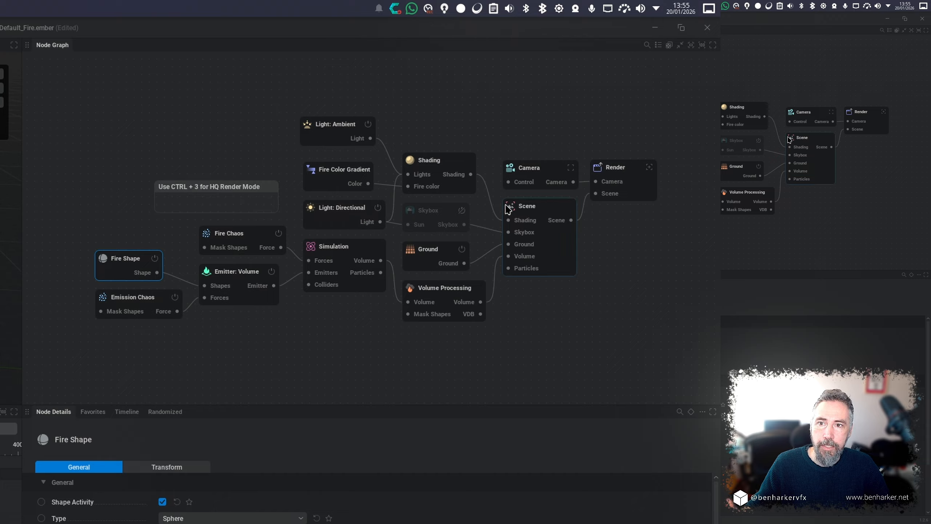
Group the Fire Shape, Emission Chaos, Fire Chaos and Emitter: Volume nodes in a comment titled "ball of fire"
mouse_move(636, 183)
left_mouse_down()
mouse_move(654, 175)
mouse_move(639, 185)
left_mouse_up()
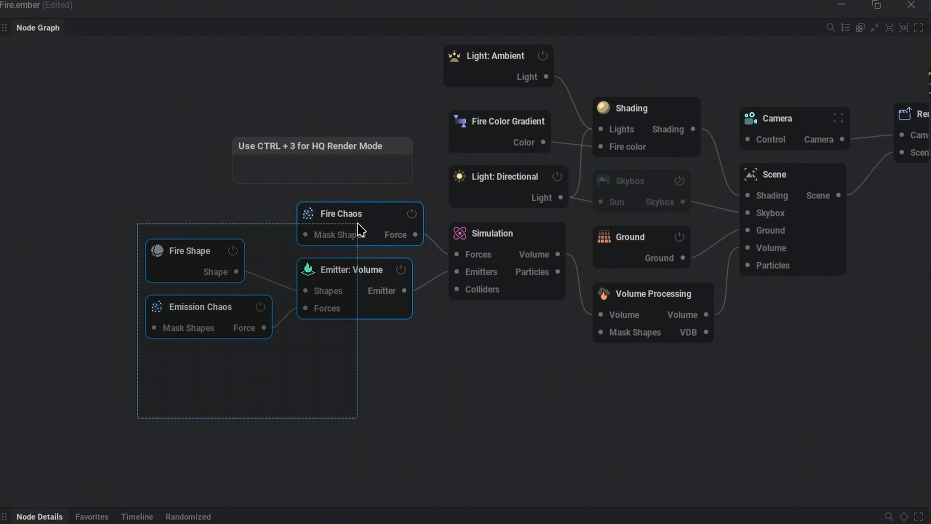
key("c")
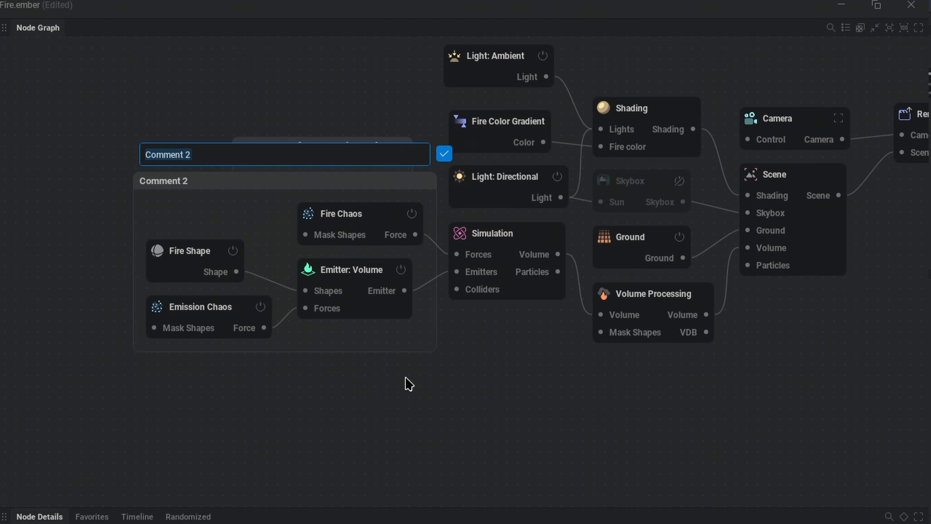
type("ball of fi")
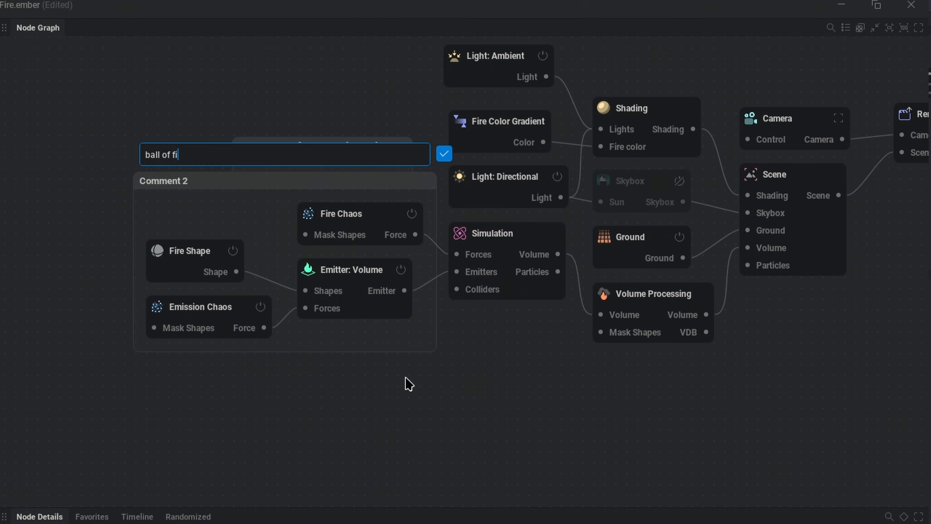
type("re")
key("Return")
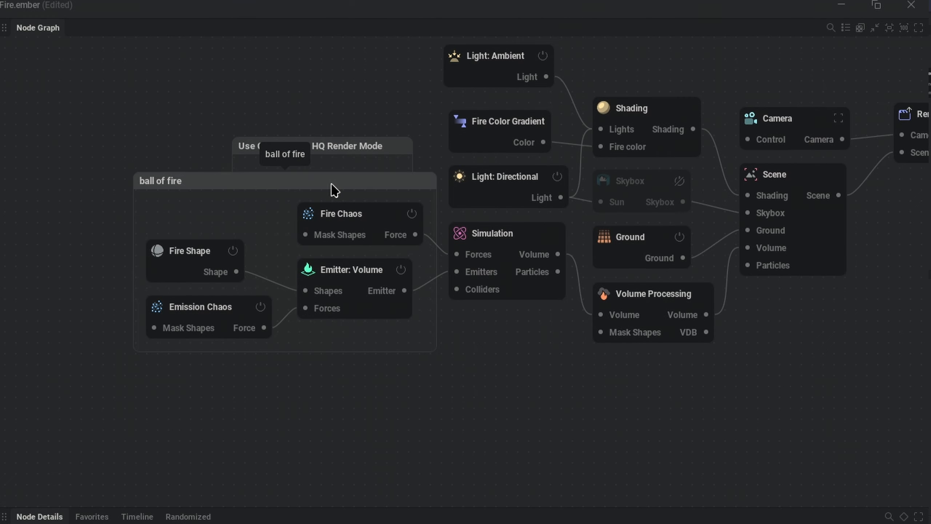
Move the "ball of fire" comment with its nodes away from the Simulation node and delete the comment frame
left_click_drag(334, 190, 281, 220)
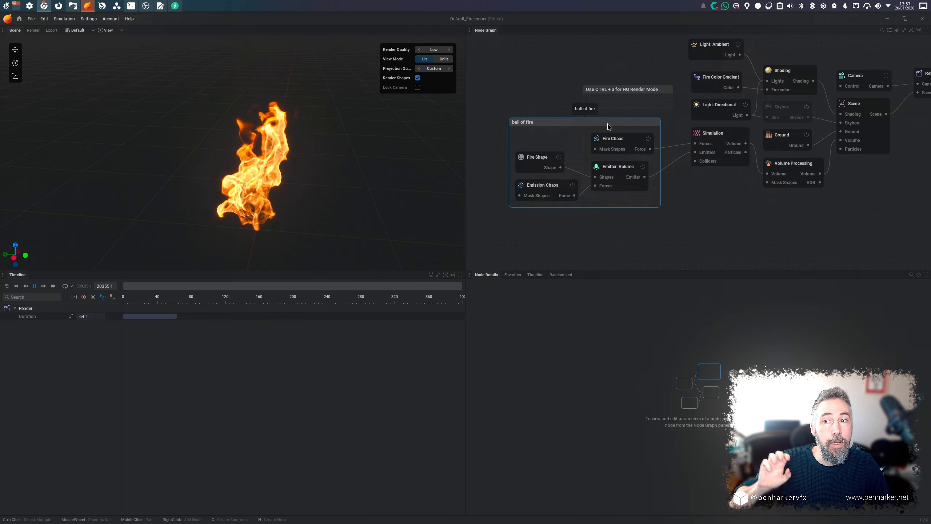
key("Delete")
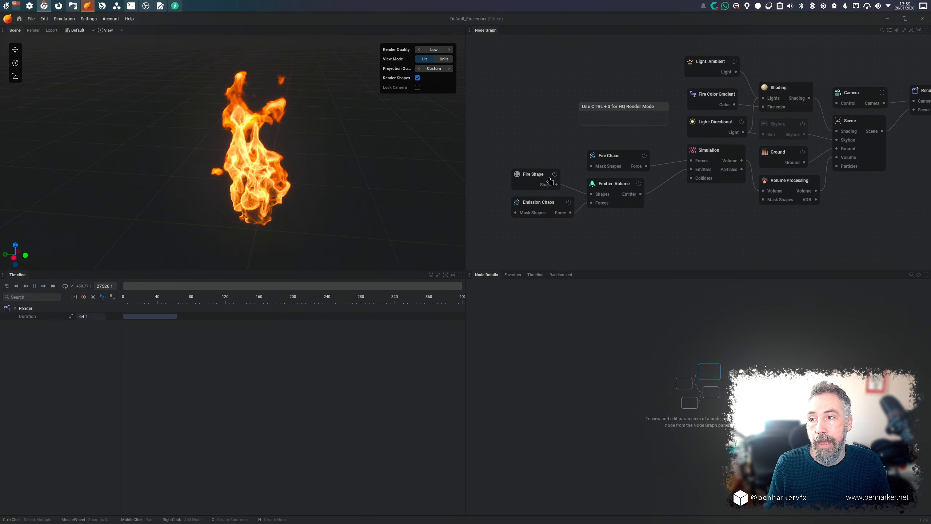
Show the Emitter: Volume node's properties in a taller Node Details area and go through its Transform and Emission sections
left_click(532, 178)
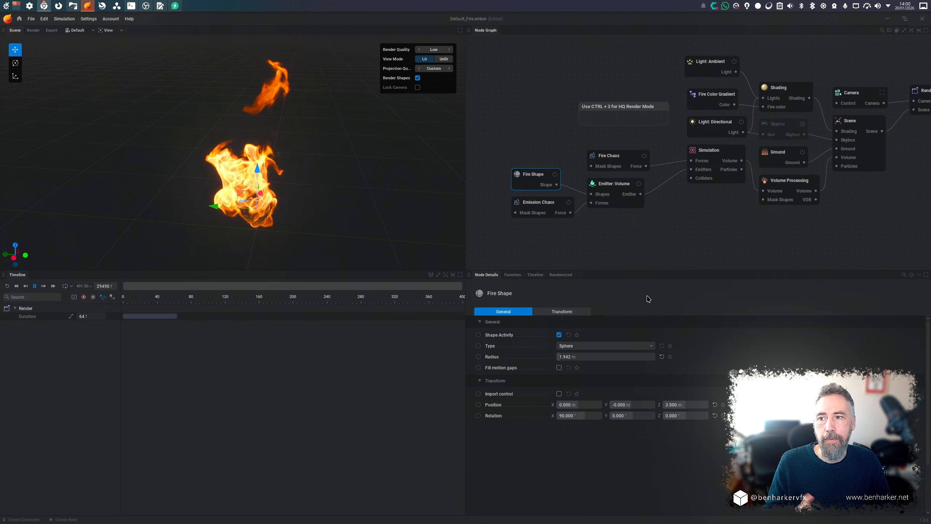
left_click(615, 184)
left_click_drag(620, 271, 644, 137)
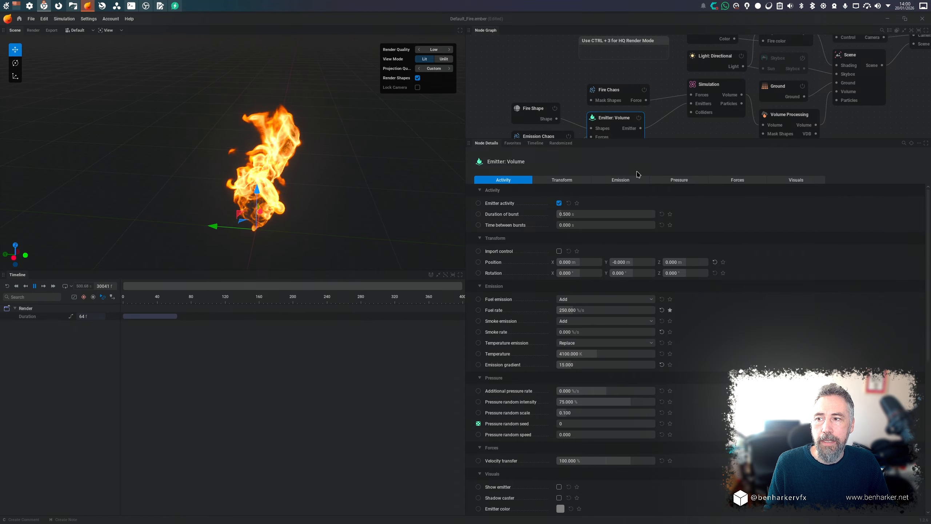
left_click_drag(655, 139, 642, 226)
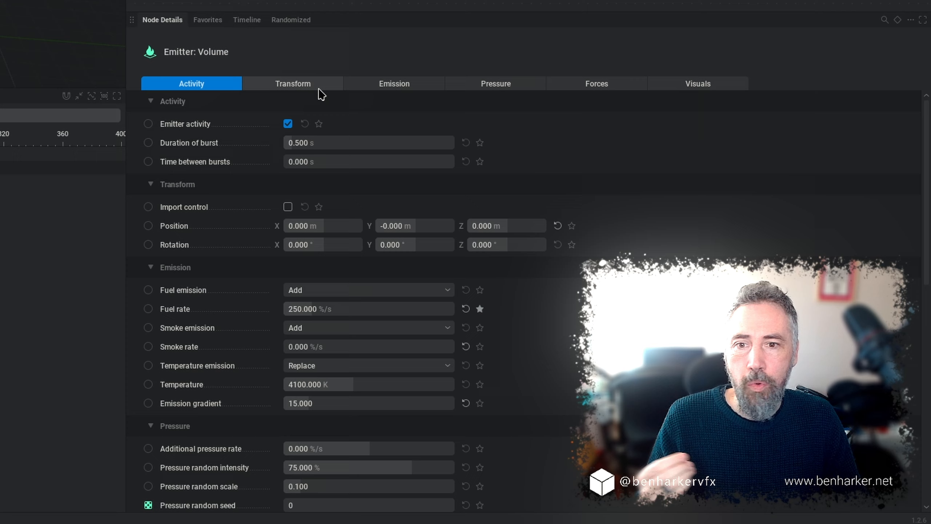
left_click(301, 87)
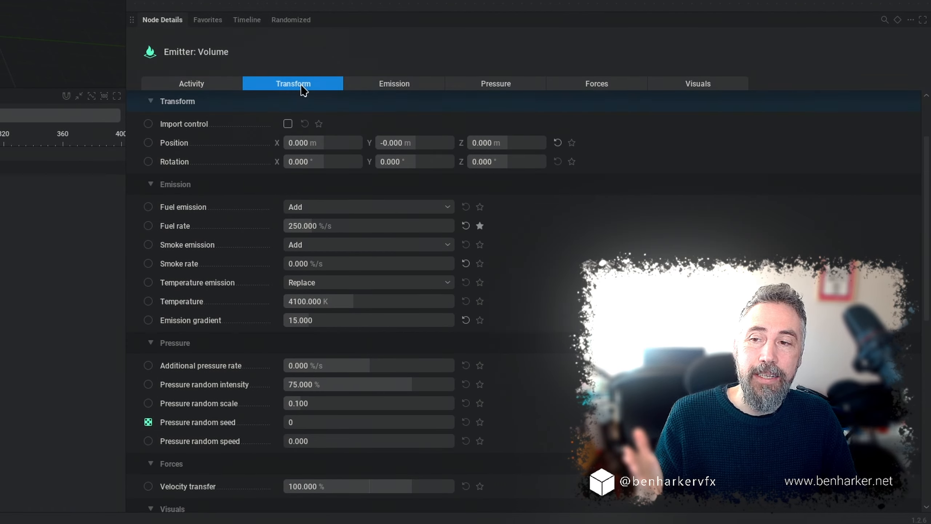
left_click(401, 85)
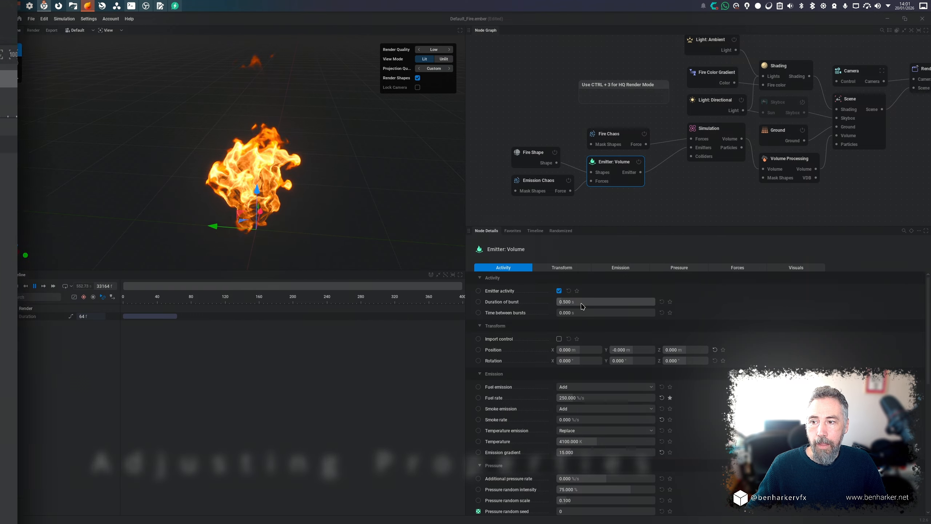
Adjust the volume emitter's Duration of burst to about 0.7 s
left_click_drag(583, 306, 600, 307)
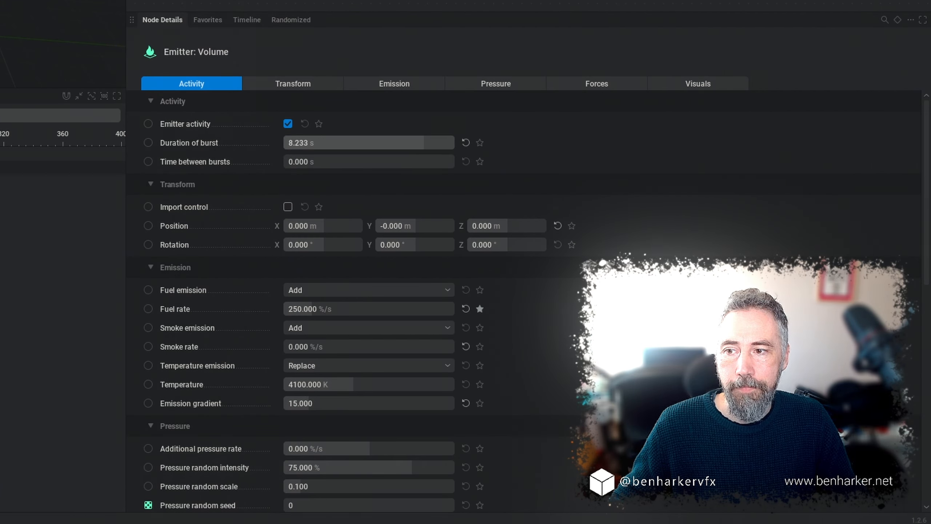
left_click_drag(424, 142, 295, 142)
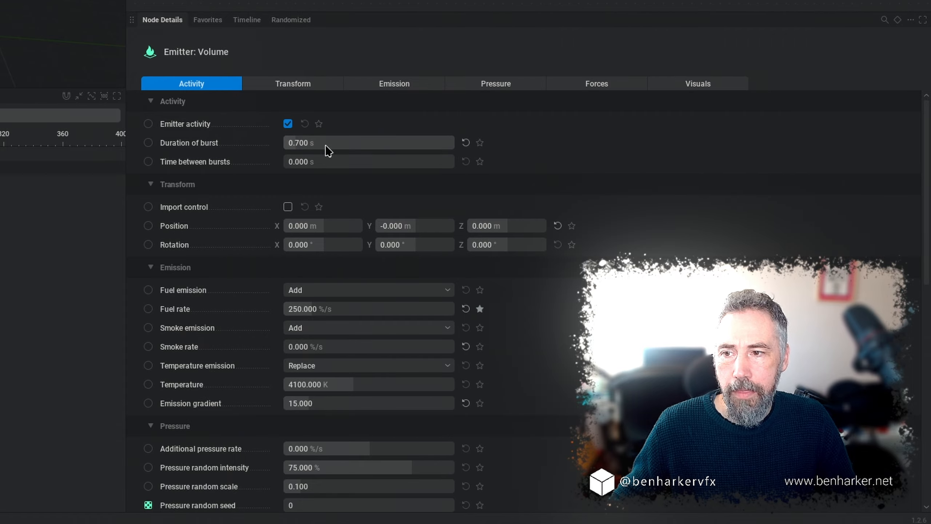
Raise the volume emitter's Smoke rate to 1500 %/s
left_click(411, 84)
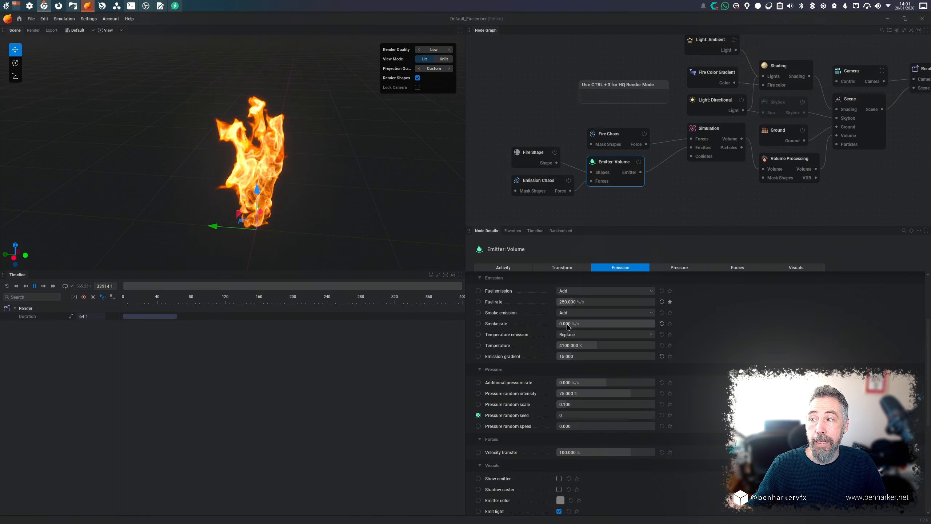
left_click_drag(568, 326, 640, 325)
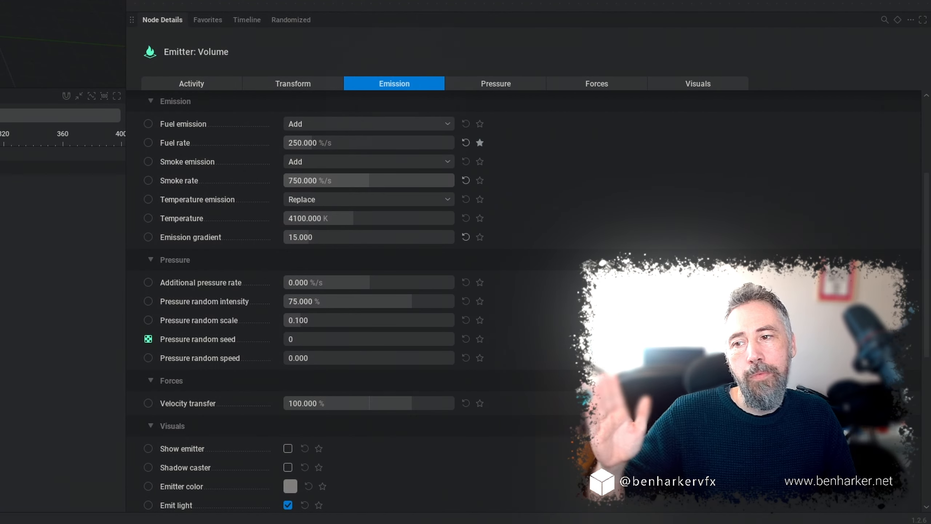
left_click_drag(606, 324, 655, 323)
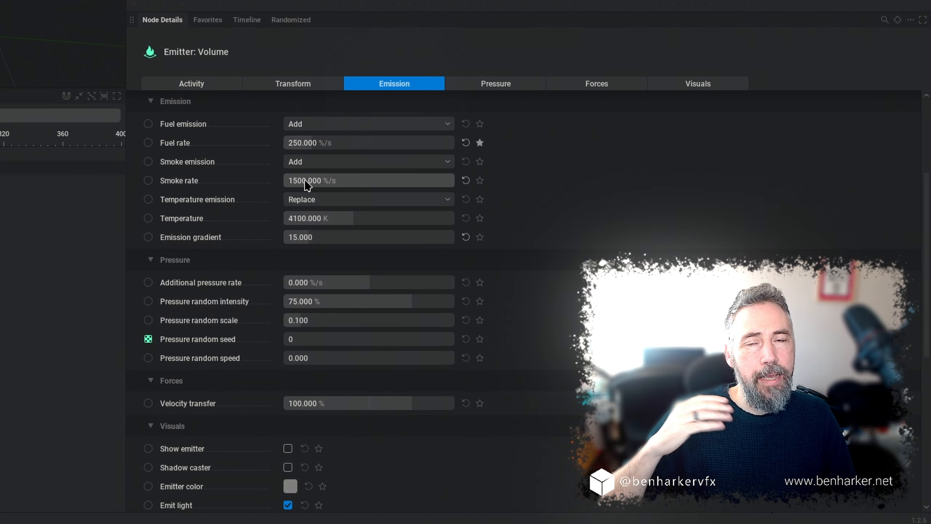
Enter an out-of-range Smoke rate of 3333 %/s for the volume emitter and reduce it to about 1400 %/s
left_click(337, 180)
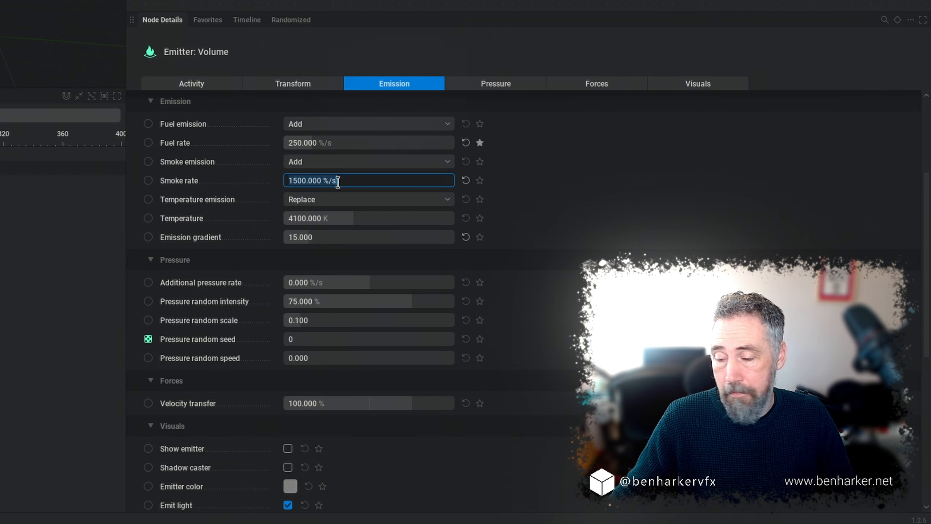
type("3333")
key("Return")
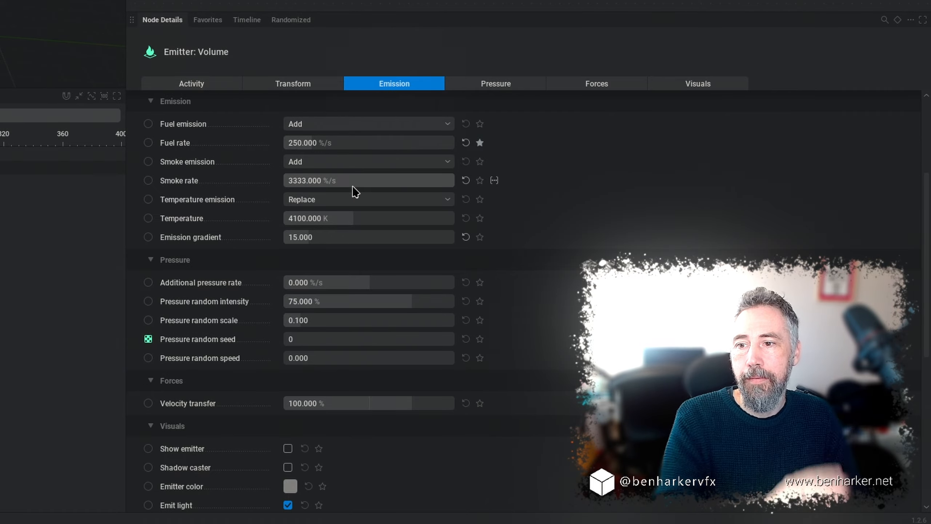
left_click_drag(432, 181, 411, 181)
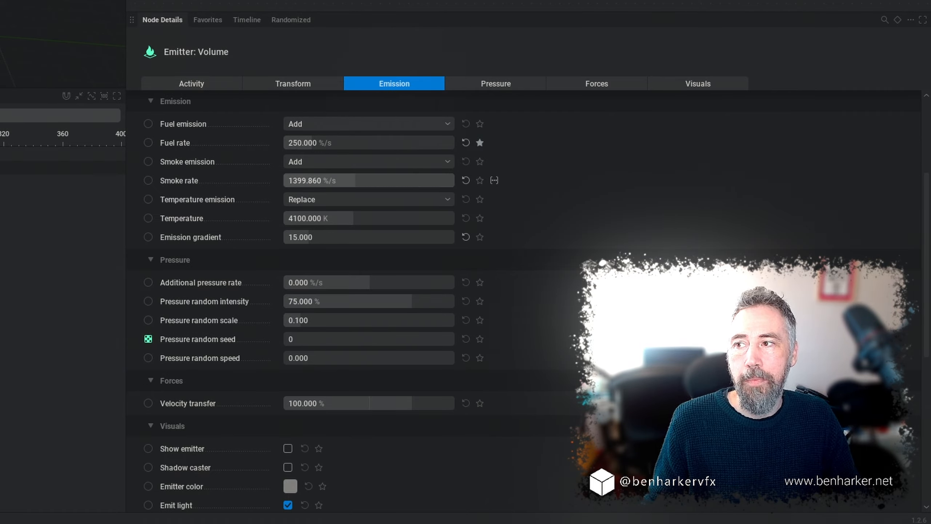
Lower the volume emitter's Smoke rate to 0 %/s and revert it to its default value
left_click_drag(289, 181, 283, 180)
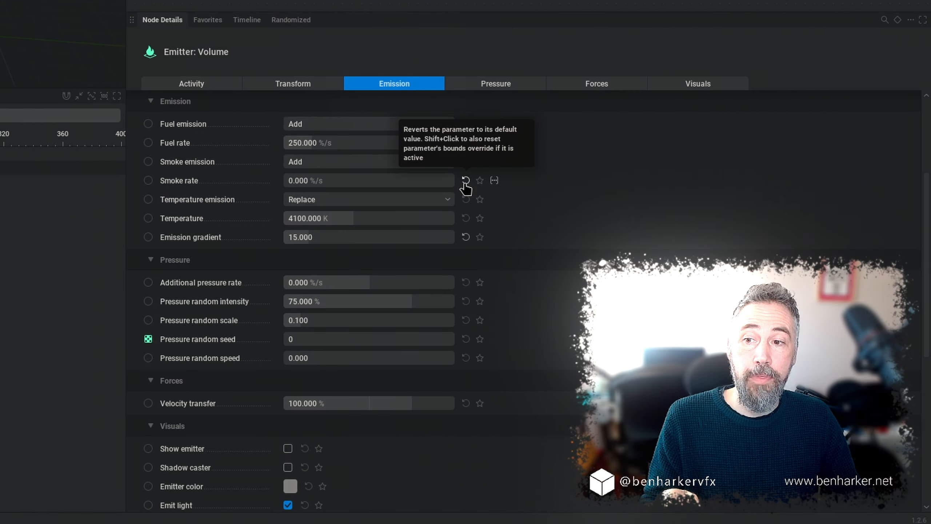
left_click(465, 180)
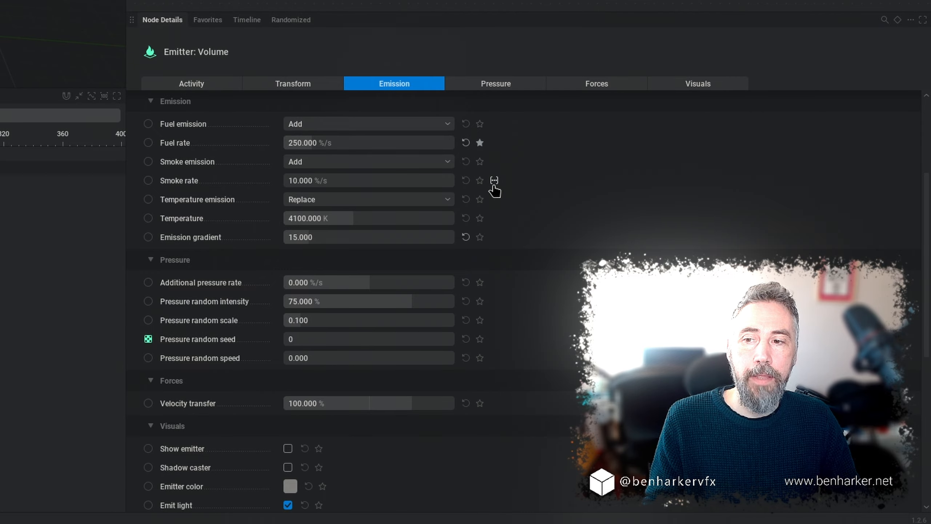
Raise the volume emitter's Smoke rate to 3333 %/s, remove its upper bound override and revert the rate to its default
left_click_drag(357, 181, 452, 180)
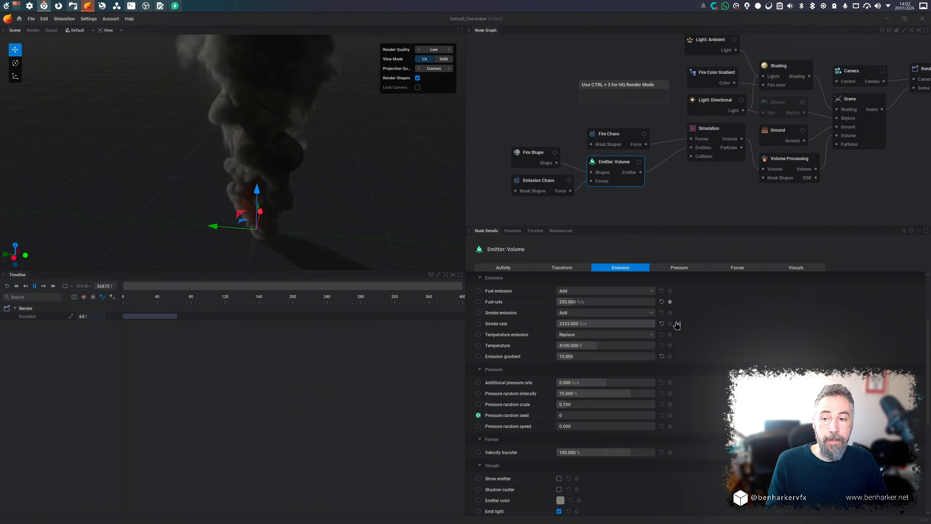
left_click(678, 325)
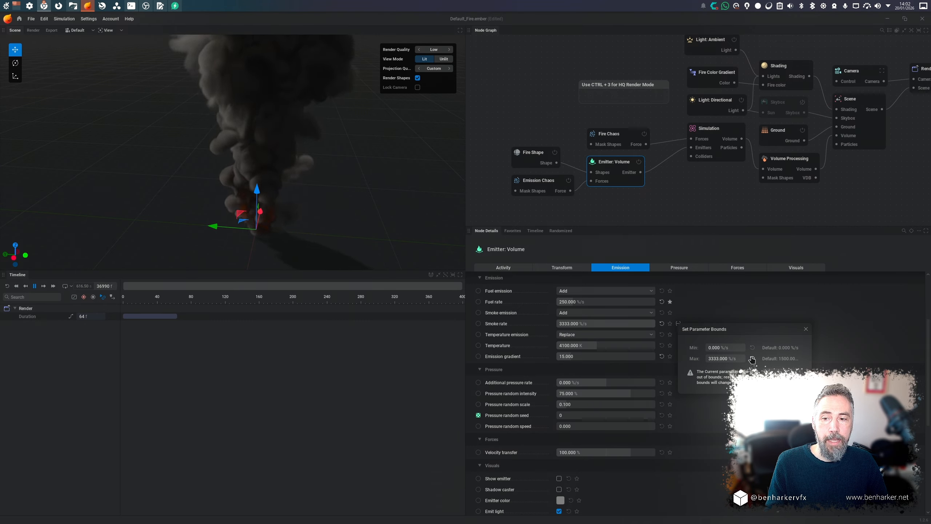
left_click(805, 330)
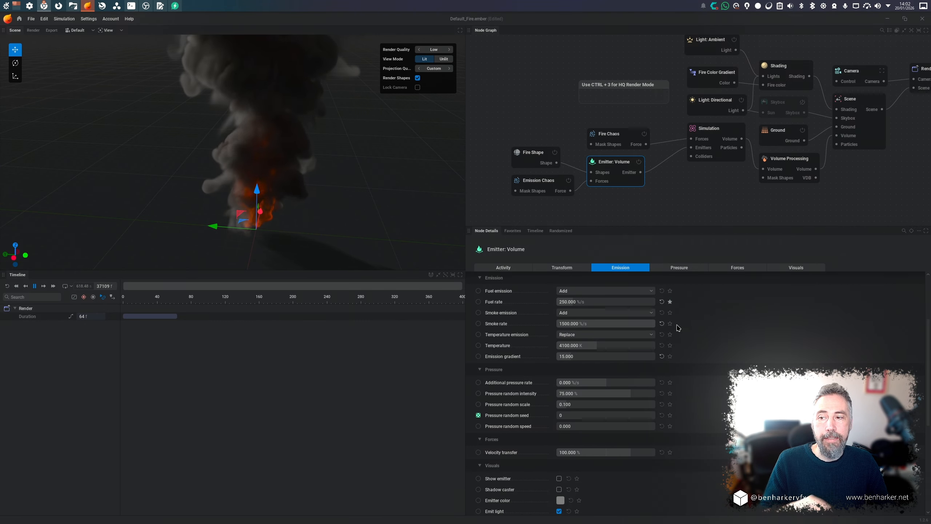
left_click(661, 324)
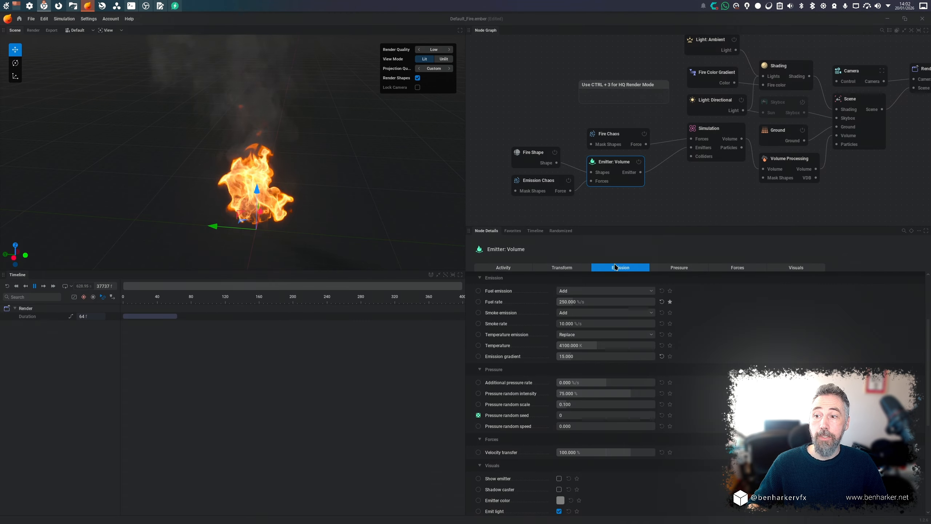
View the Temperature emission options and move the volume emitter along the Y axis to about 0.146 m
left_click(625, 335)
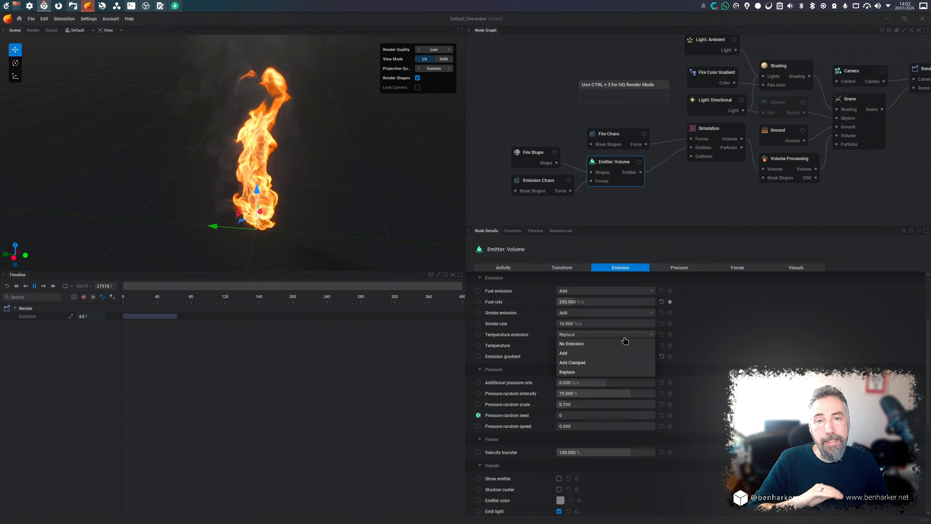
left_click(562, 268)
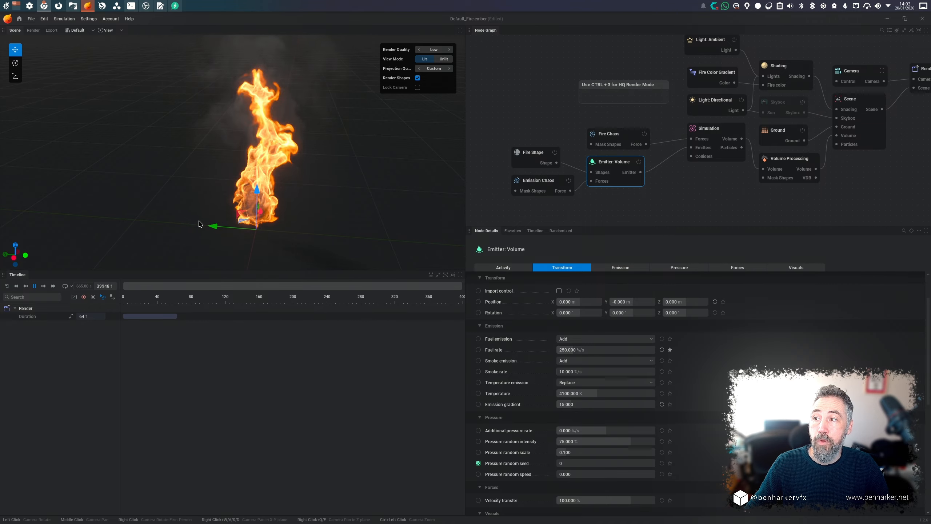
left_click_drag(161, 223, 212, 226)
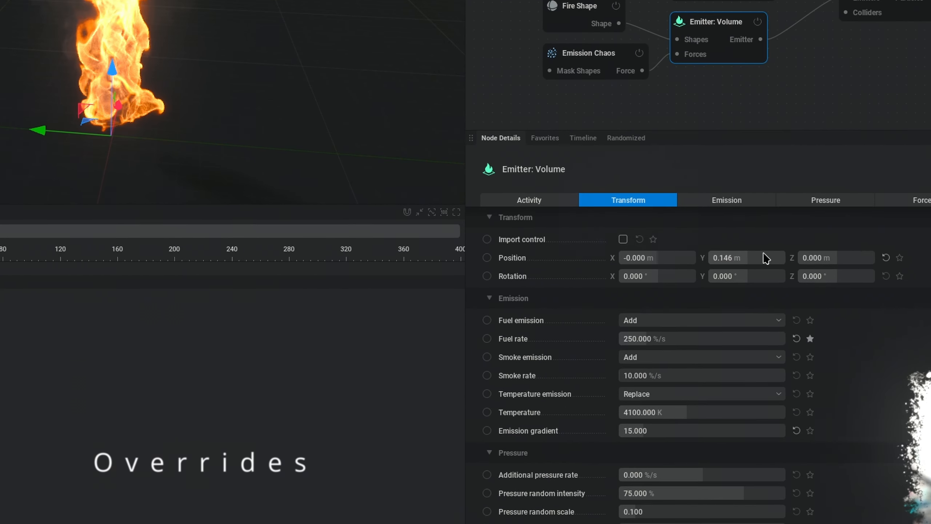
Cycle the override state of the volume emitter's Fuel rate through Timeline Override and leave it on Pin Override
mouse_move(494, 226)
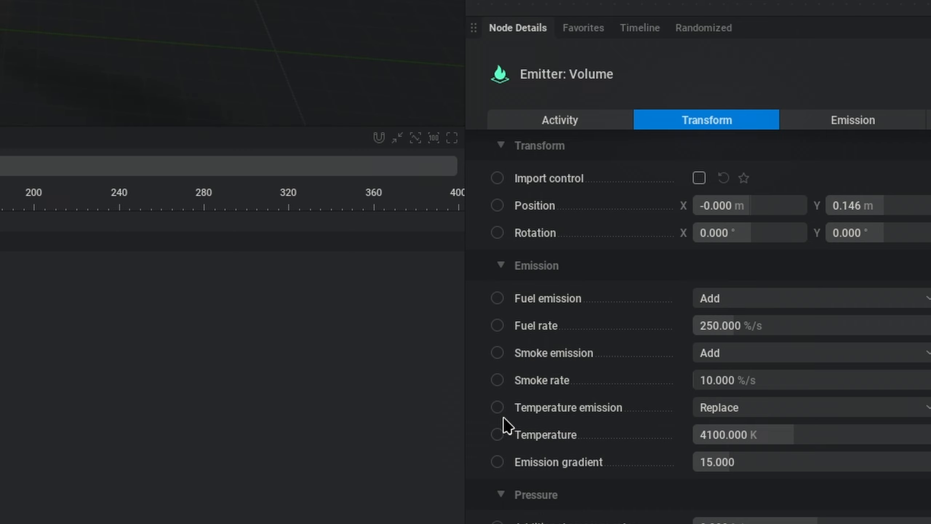
mouse_move(508, 401)
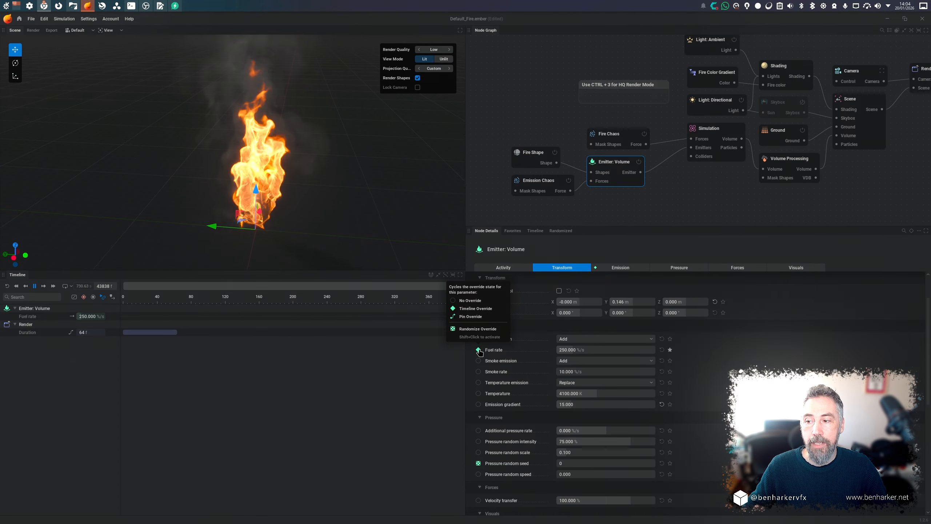
left_click(478, 350)
left_click(478, 350)
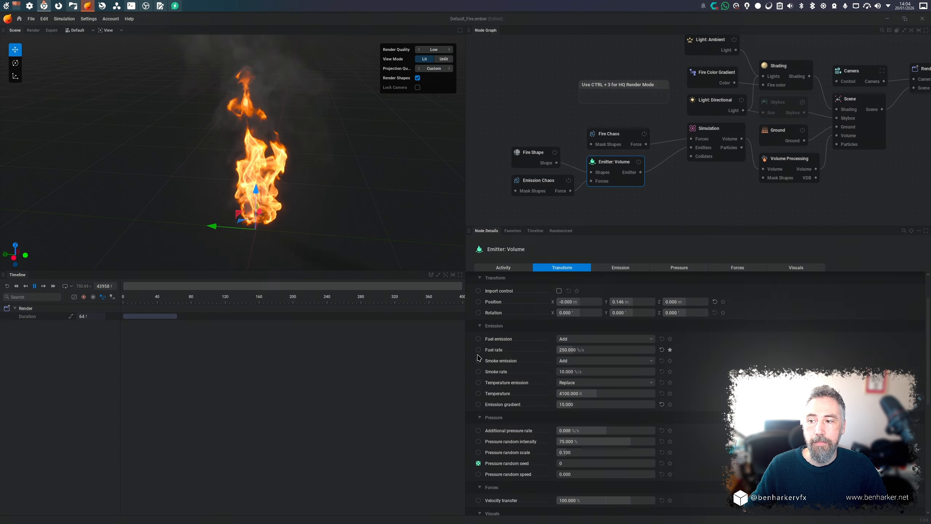
left_click(478, 351)
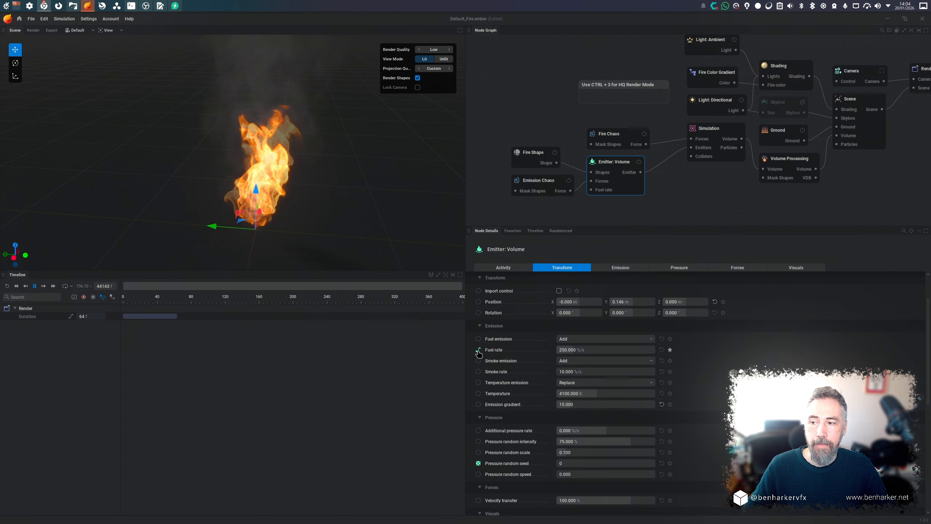
Connect a new Mod: Oscillator node to the volume emitter's Fuel rate input, and delete the oscillator again
middle_click_drag(564, 219, 622, 176)
left_click(622, 176)
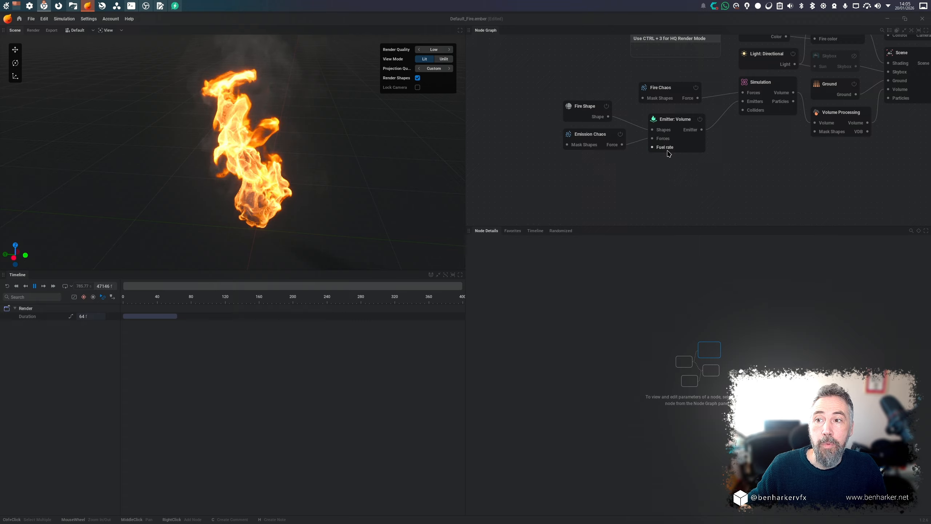
left_click_drag(653, 147, 621, 183)
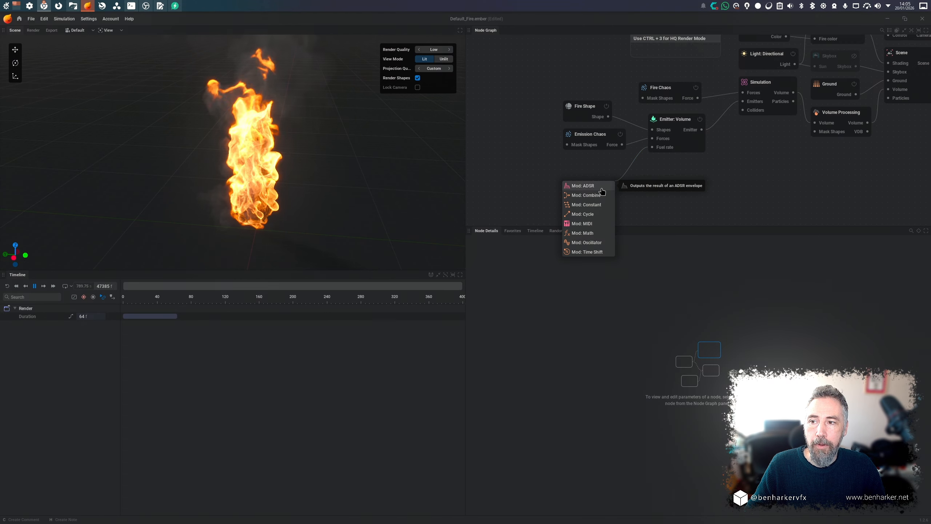
left_click(588, 243)
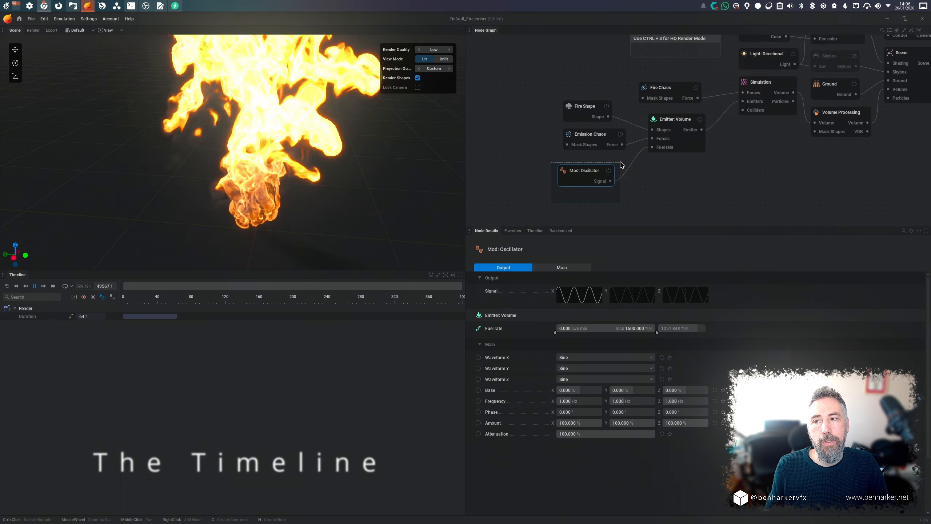
key("Delete")
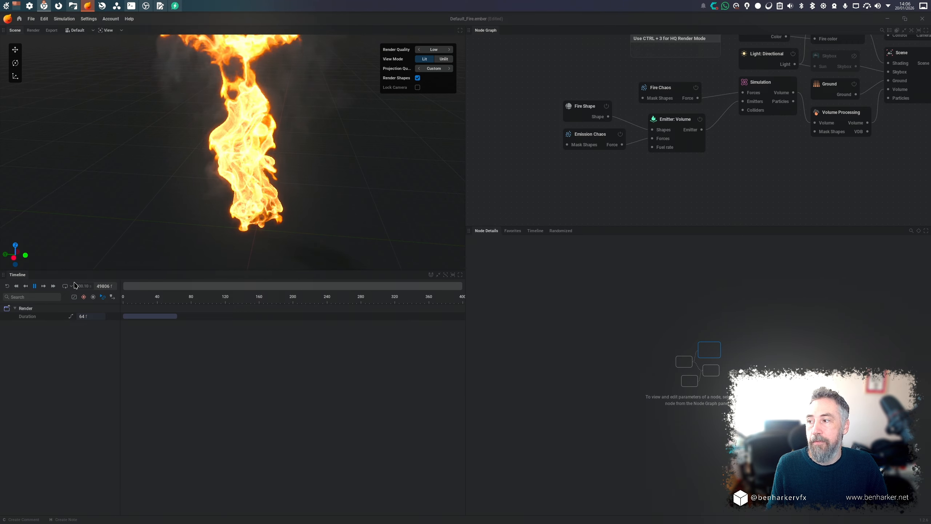
Keyframe the Fire Shape's Position at frames 0 and 121, ending at about X -3.9 m, Y 5.4 m and Z 8.9 m
left_click(578, 117)
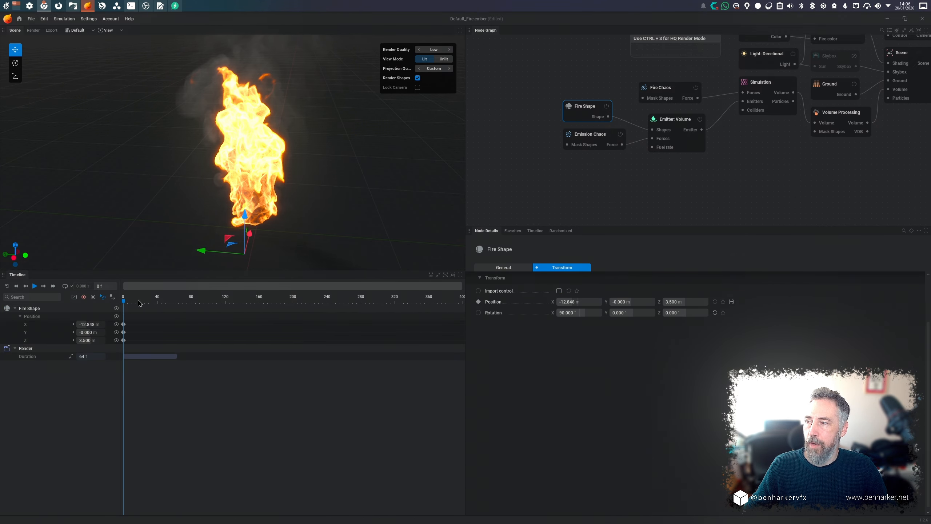
left_click_drag(140, 302, 227, 326)
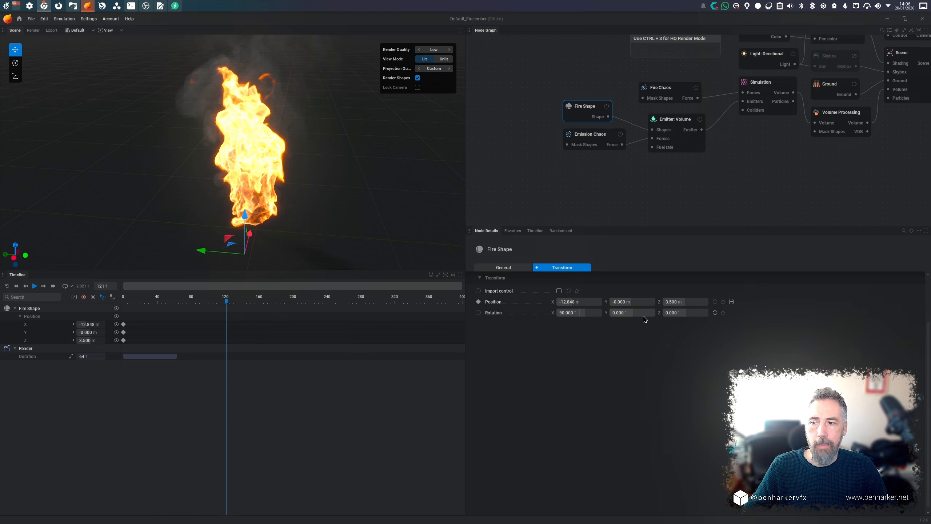
left_click_drag(645, 305, 667, 305)
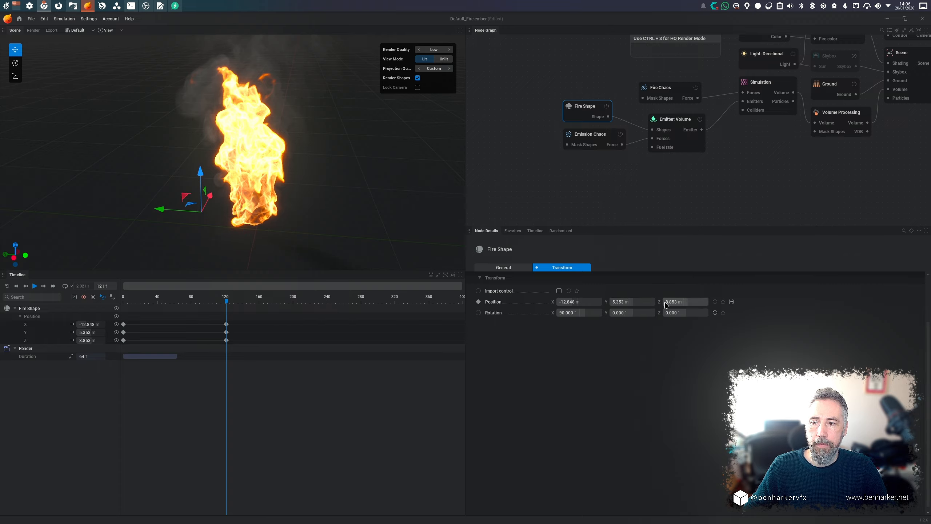
left_click_drag(574, 306, 597, 306)
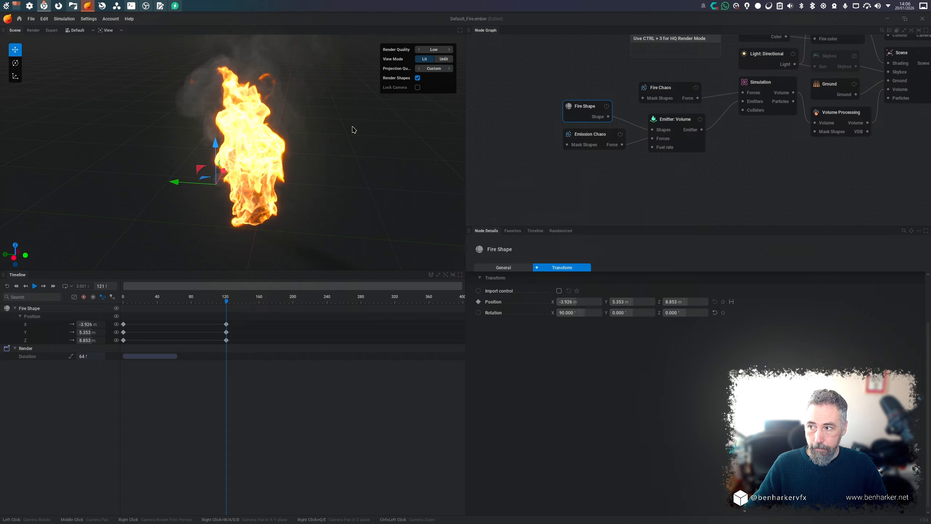
Play the simulation to preview the Fire Shape on the timeline and pause the playback
key("space")
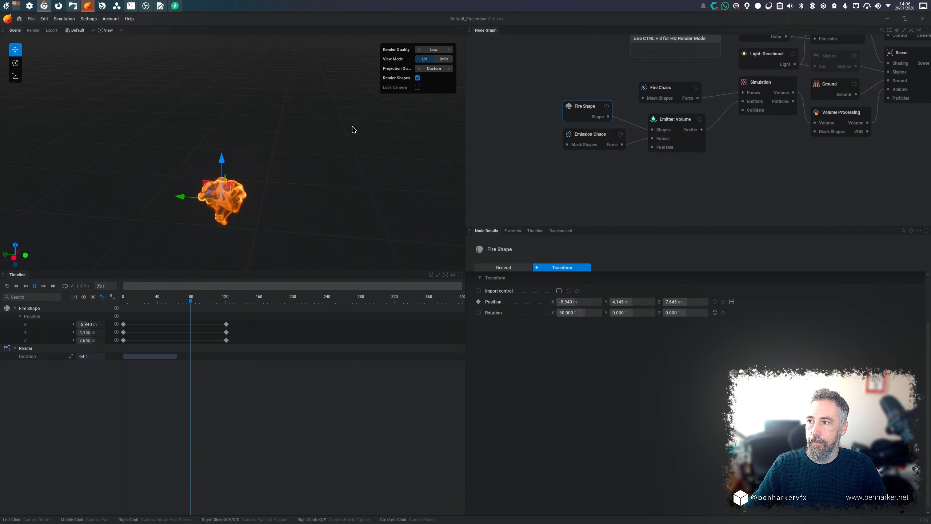
key("space")
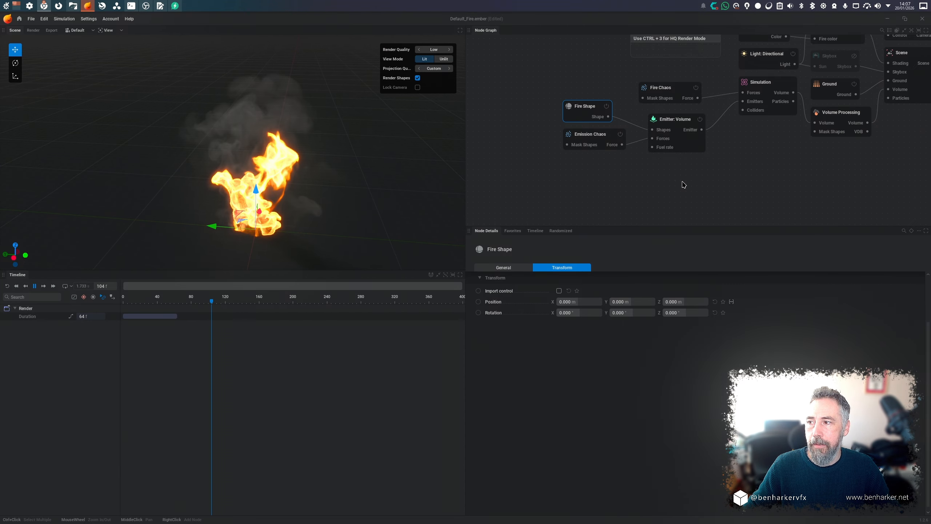
key("space")
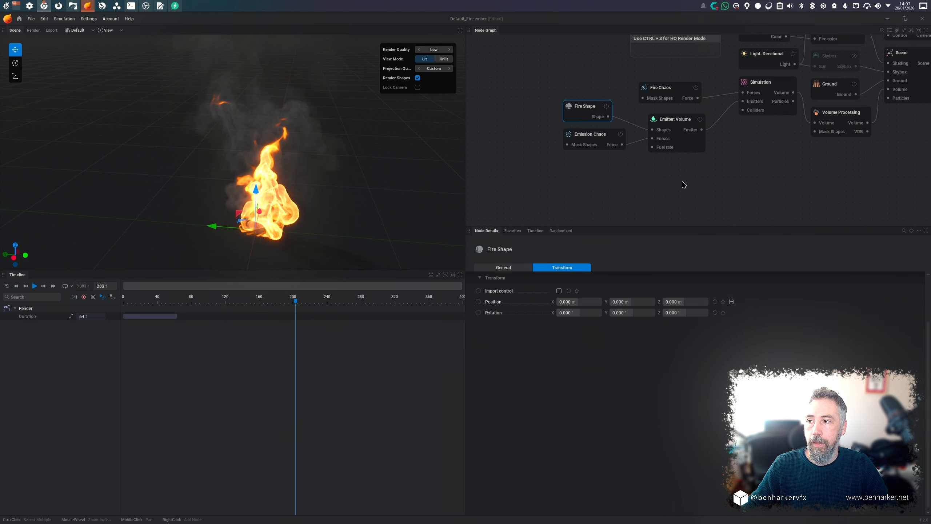